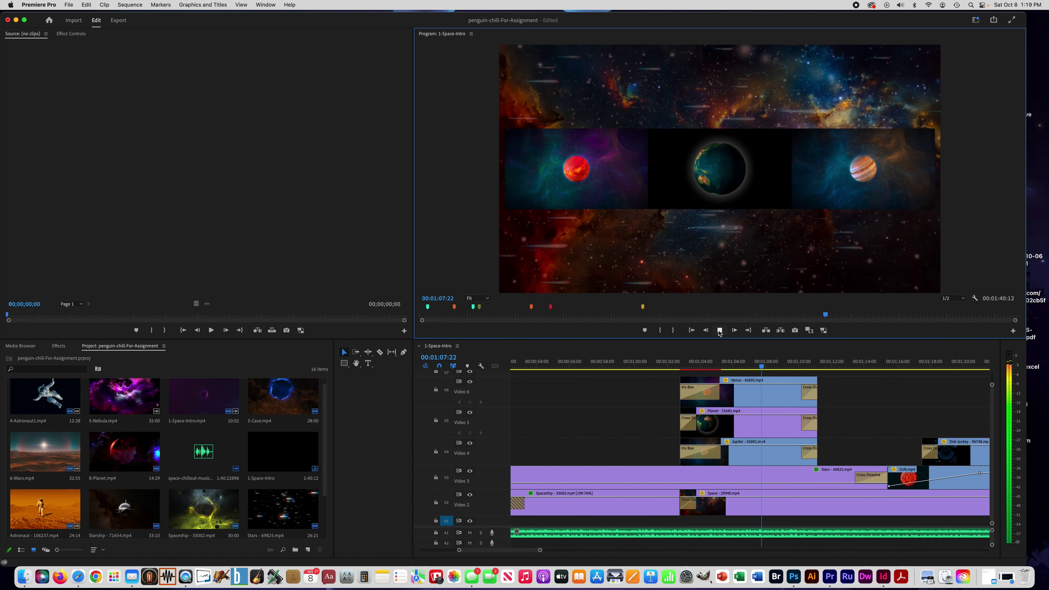
- Mute audio track A1 and add sequence markers at the start and end of the three stacked planet clips
click(719, 330)
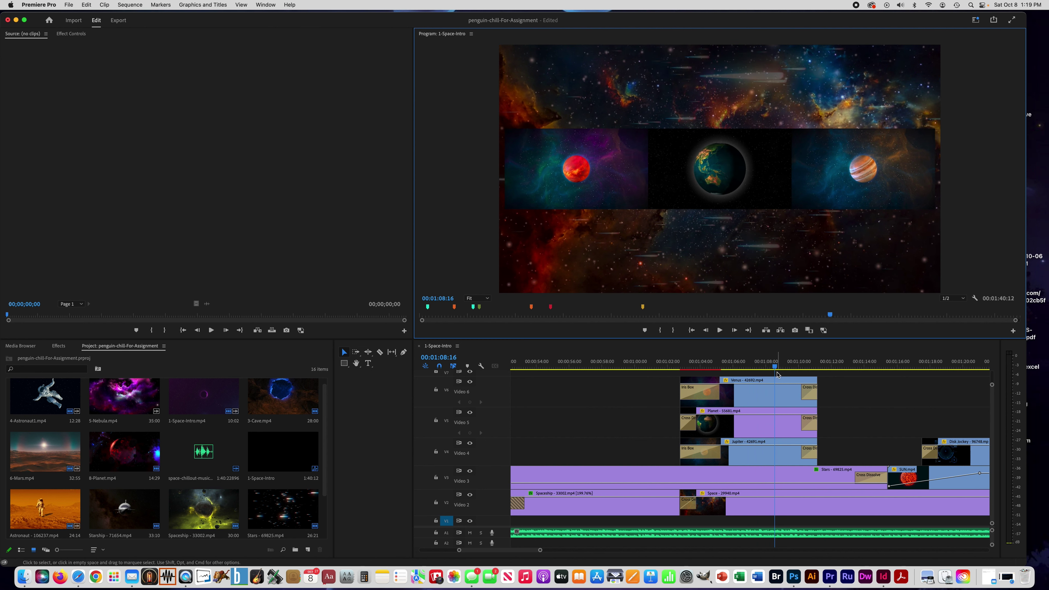
click(673, 368)
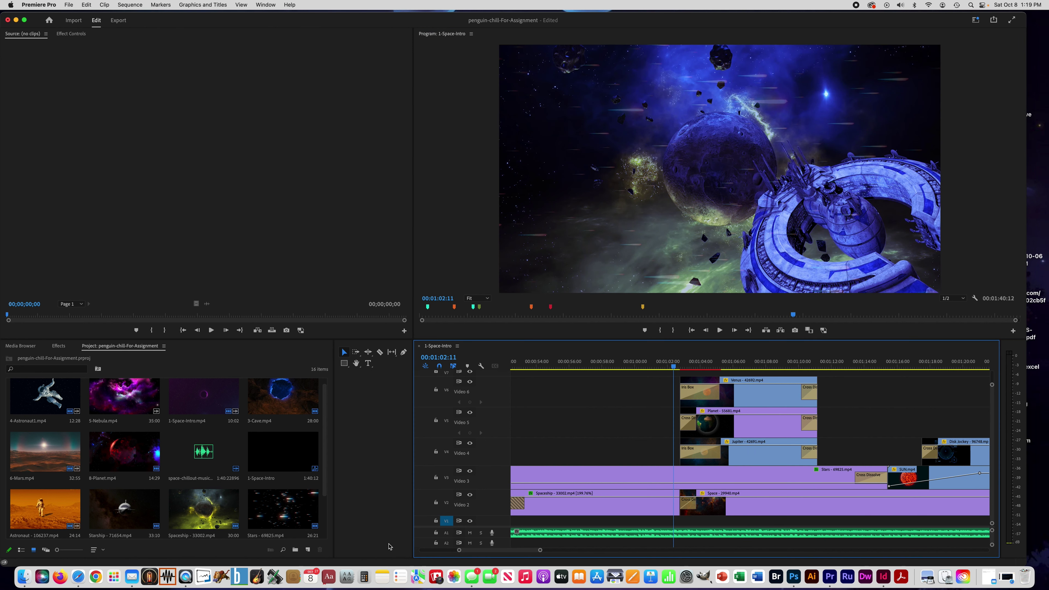
click(469, 533)
drag(674, 369, 681, 369)
click(644, 330)
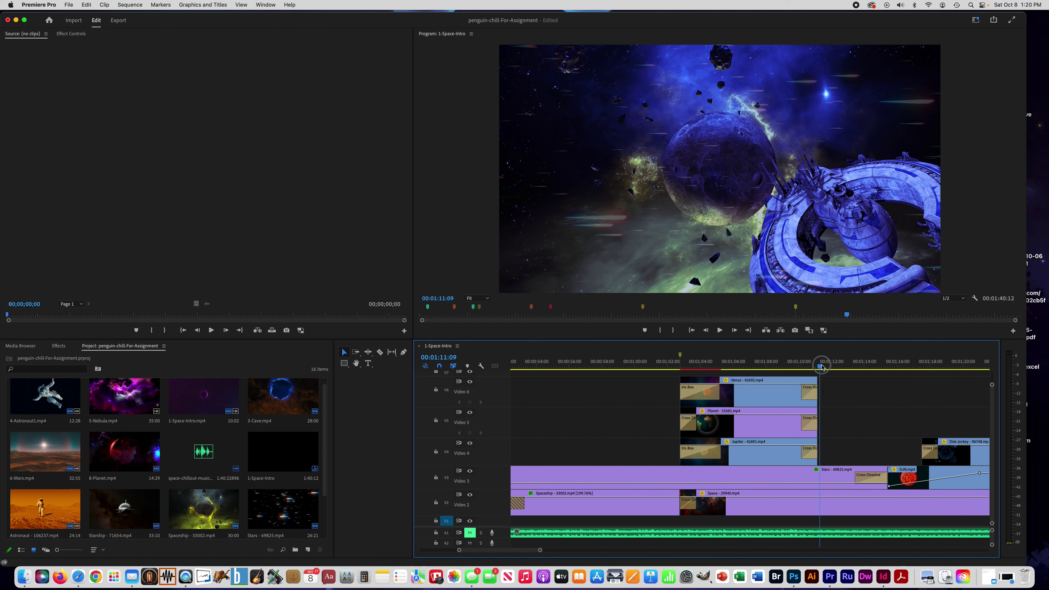
click(816, 367)
click(644, 331)
- Delete the Venus, Planet and Jupiter clips from the Video 6, Video 5 and Video 4 tracks
click(769, 396)
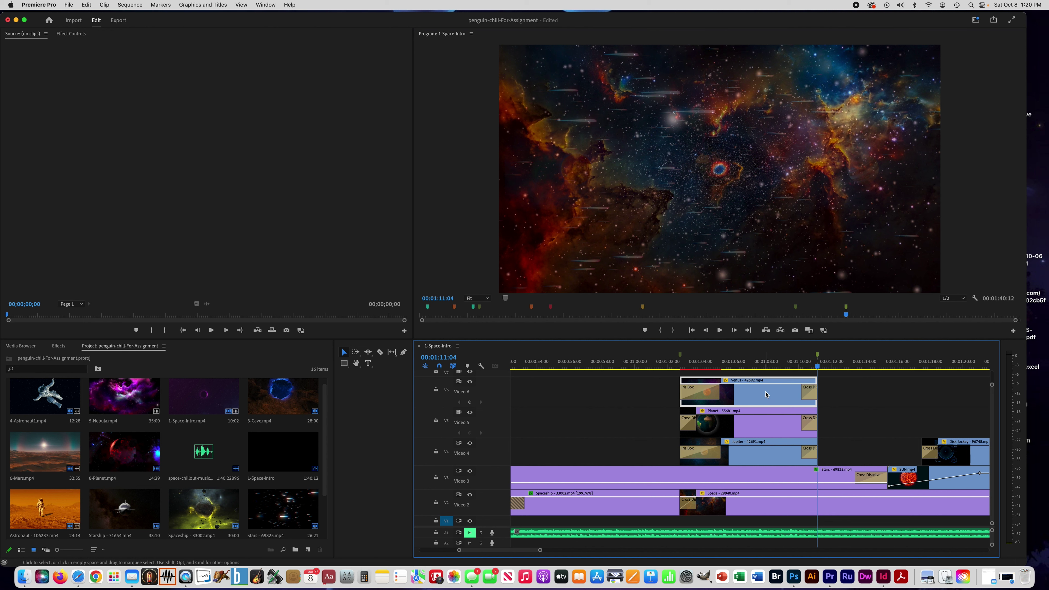
key(Delete)
click(763, 422)
key(Delete)
click(753, 449)
key(Delete)
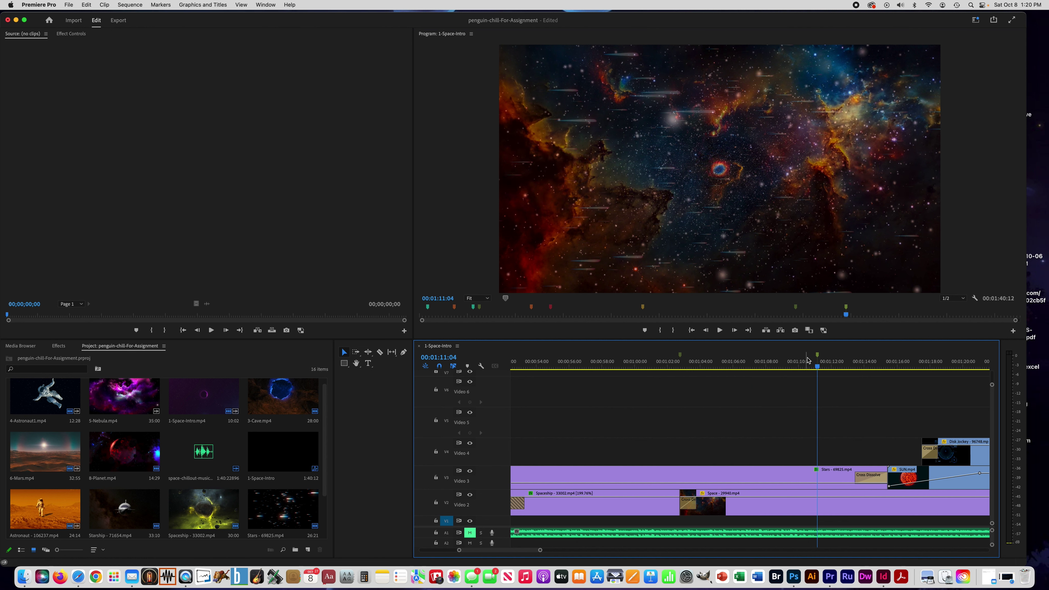
- Set the playhead to 00:01:02:22 by the first new marker and delete the planets sequence from the MultiCAM bin
drag(817, 367, 680, 367)
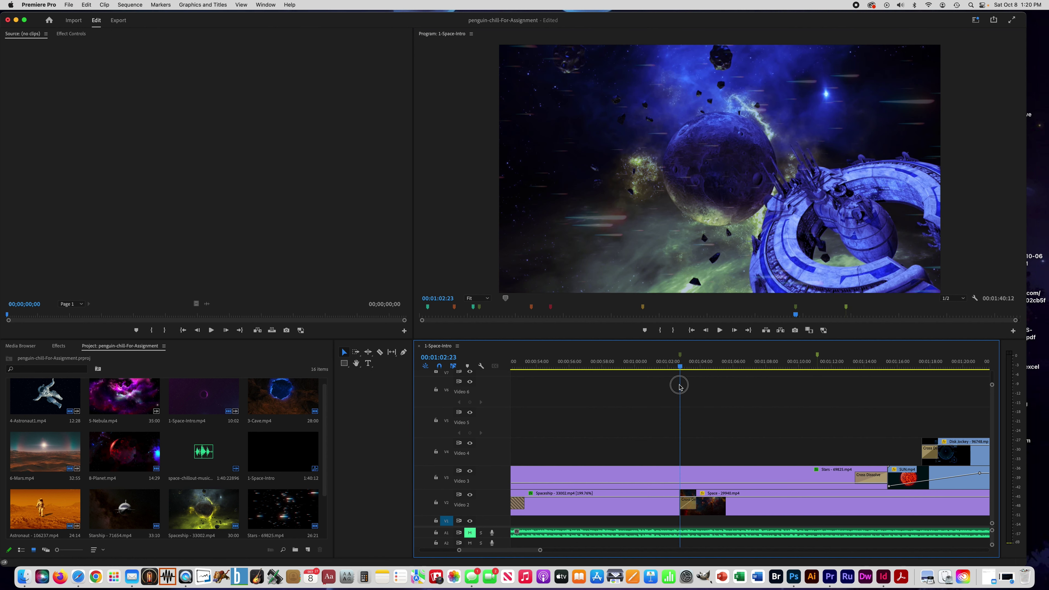
key(Left)
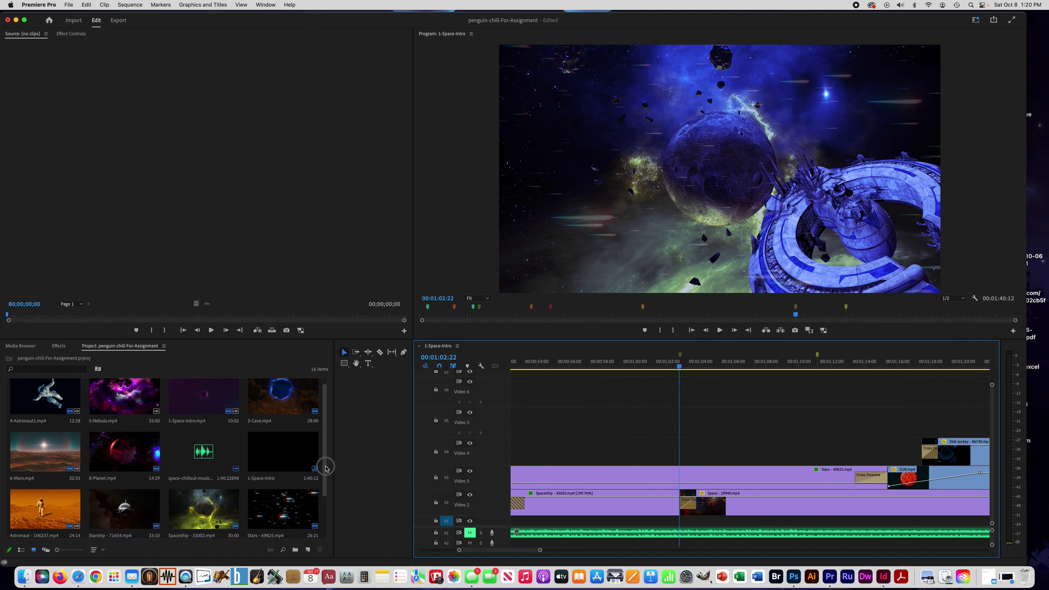
drag(326, 467, 328, 510)
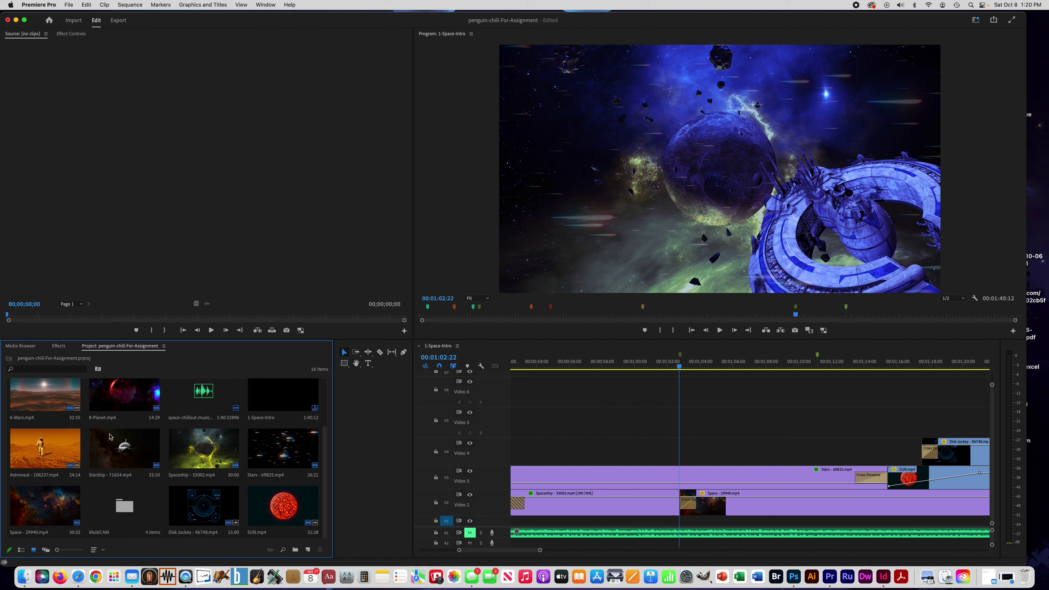
double_click(118, 506)
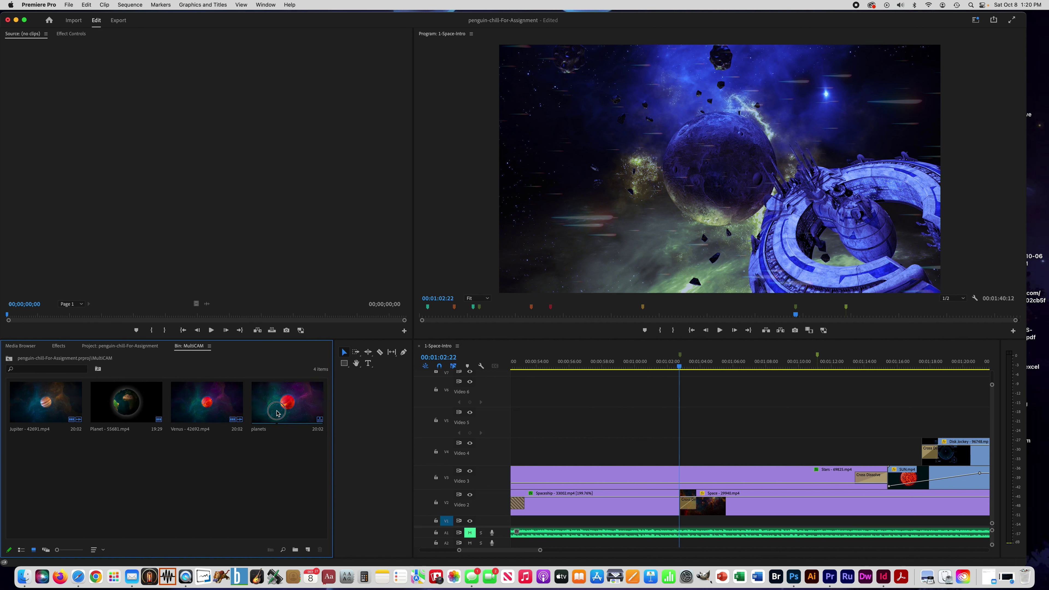
click(278, 413)
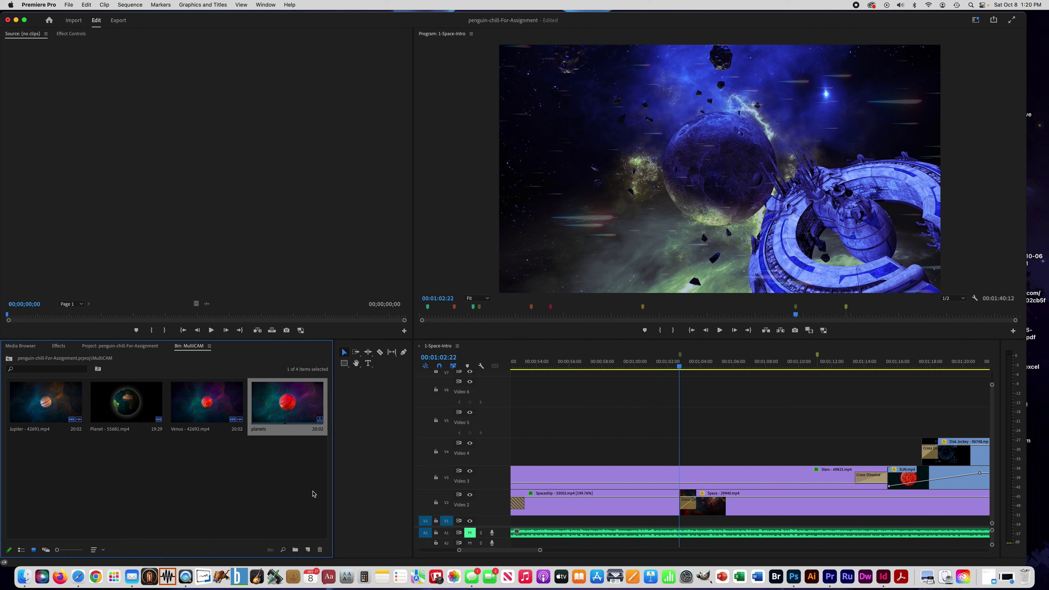
click(319, 549)
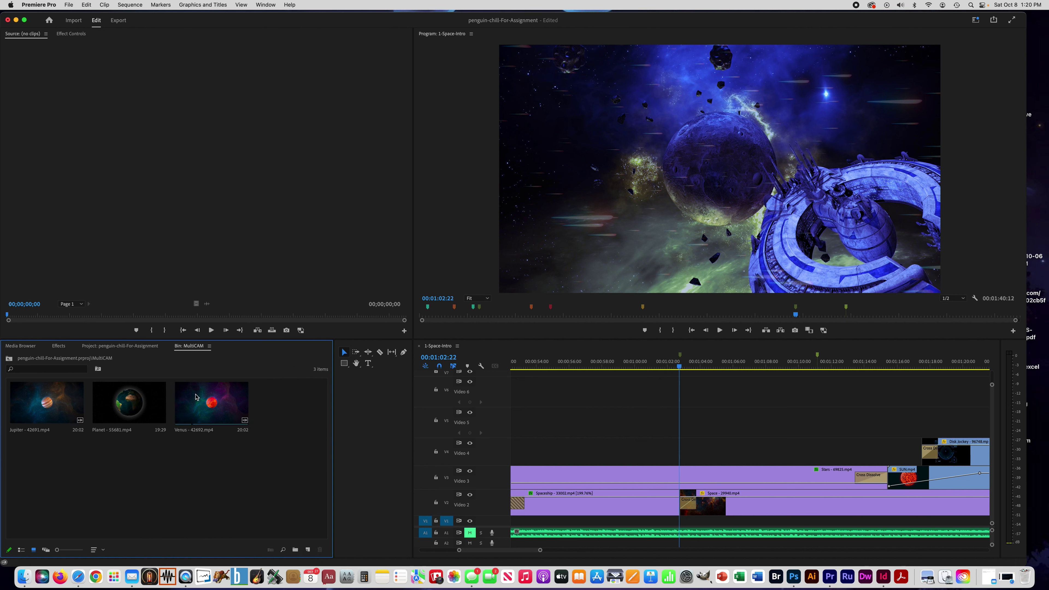
- Create a multi-camera source sequence with the custom name Planets2 from the Venus, Planet and Jupiter clips, synchronized by In Points
click(182, 397)
shift+click(161, 408)
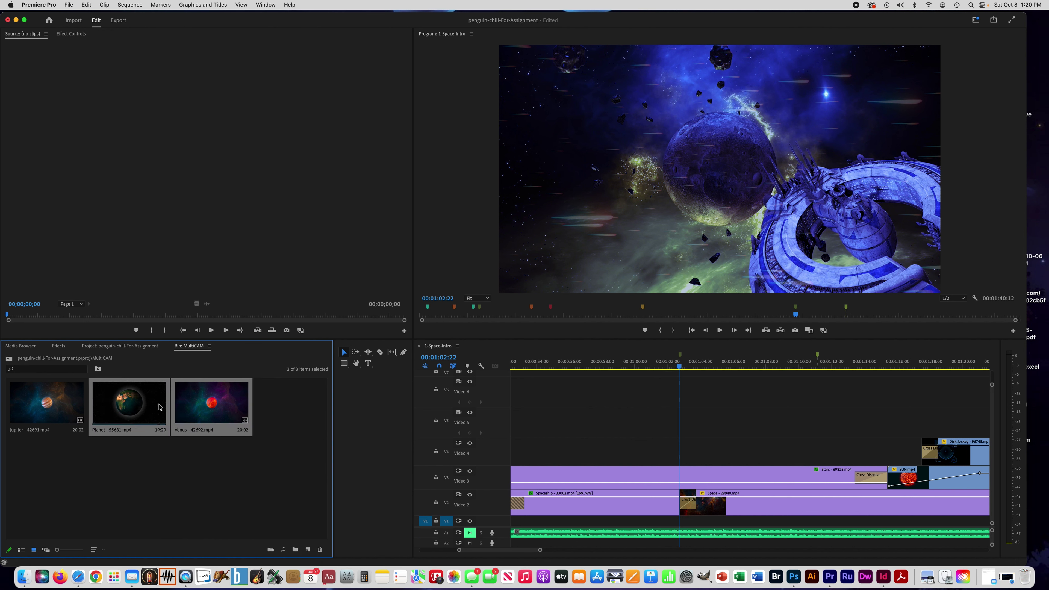
shift+click(49, 407)
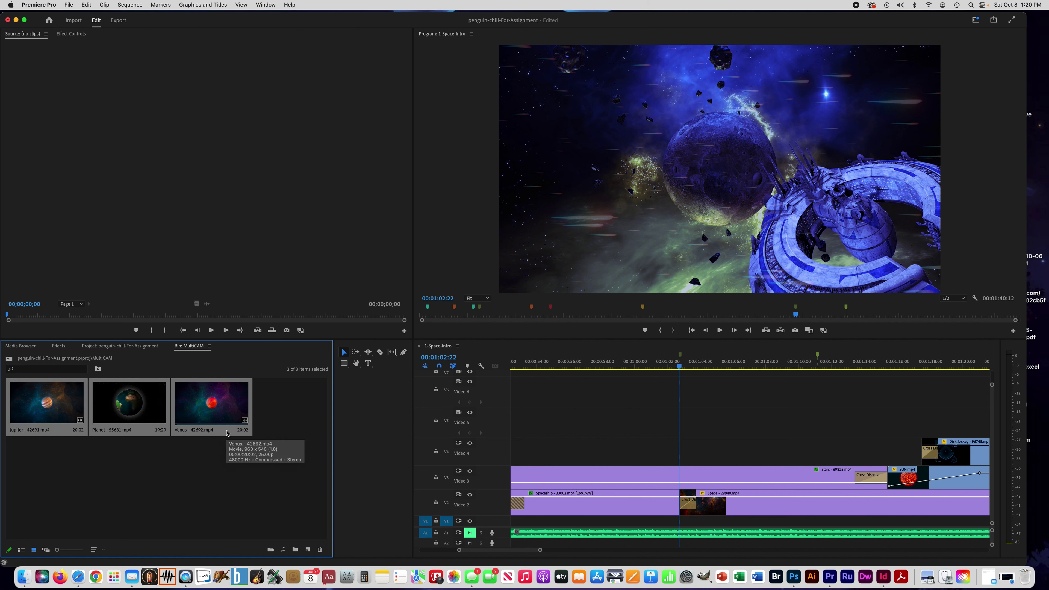
right_click(226, 432)
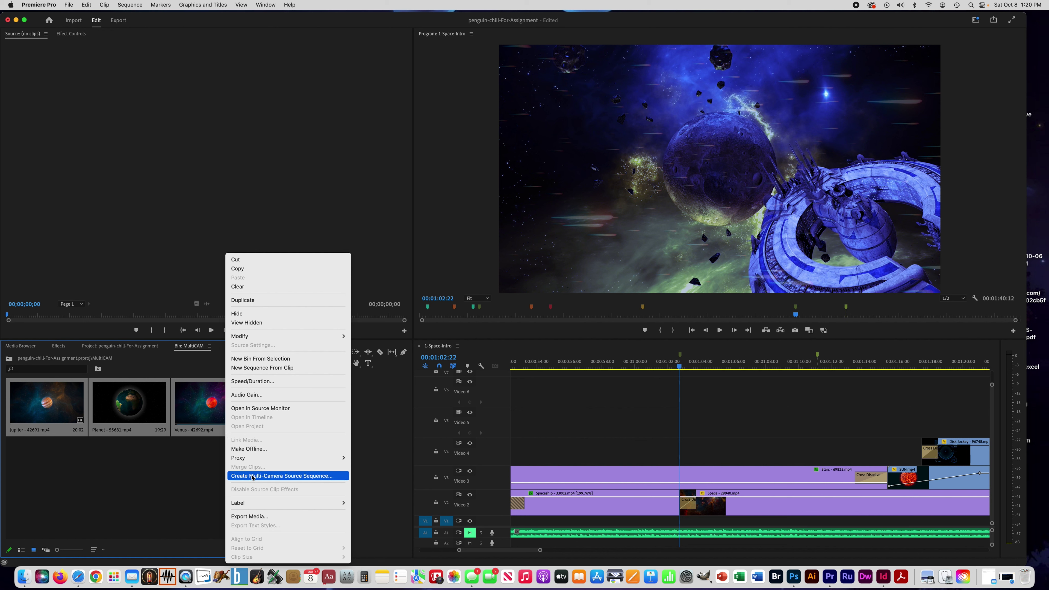
click(253, 476)
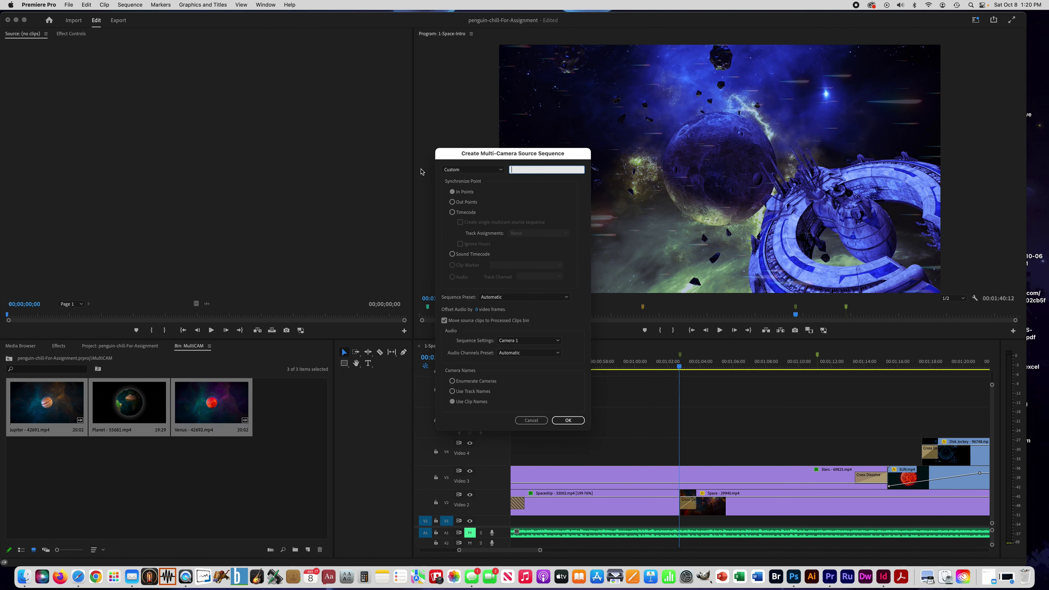
click(448, 170)
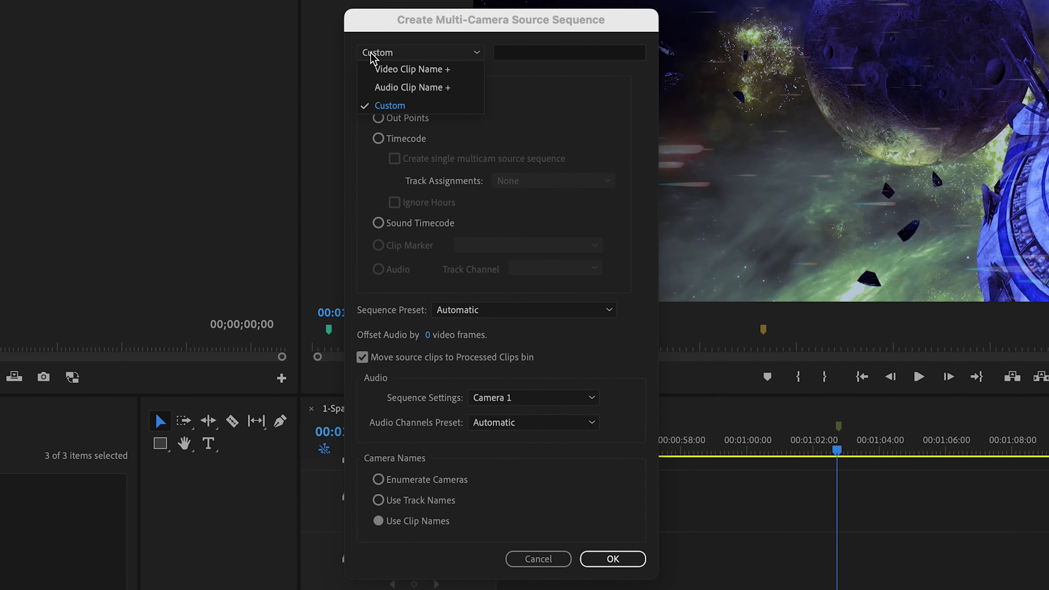
click(384, 105)
click(530, 56)
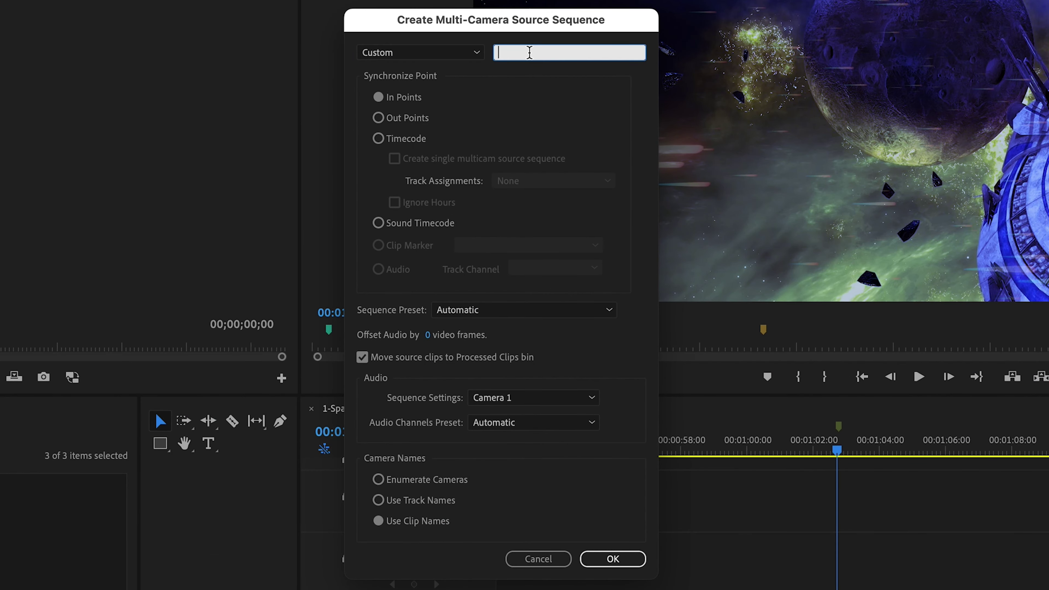
text(Pl)
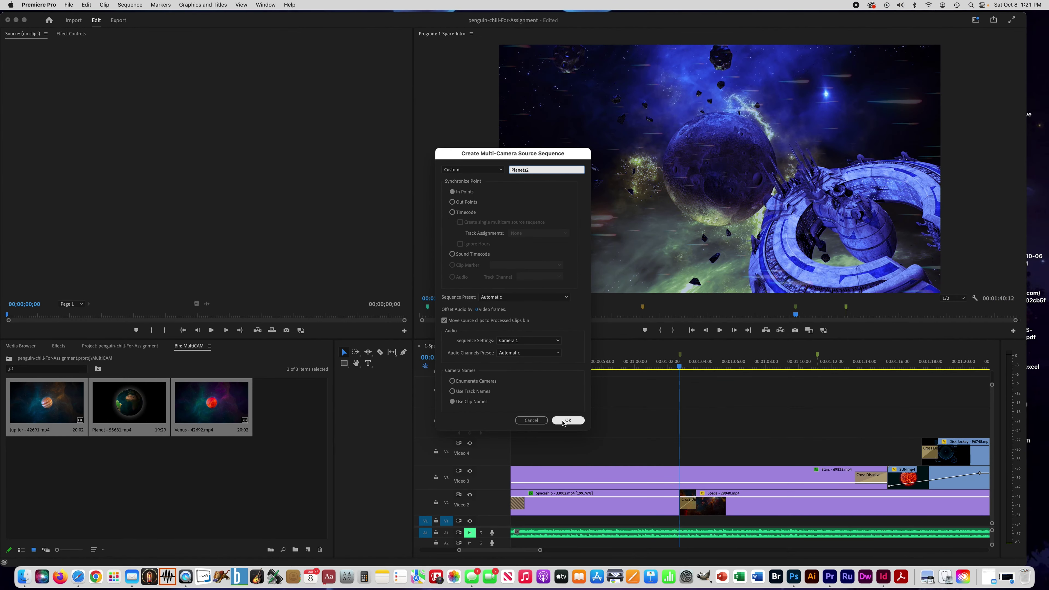
click(598, 557)
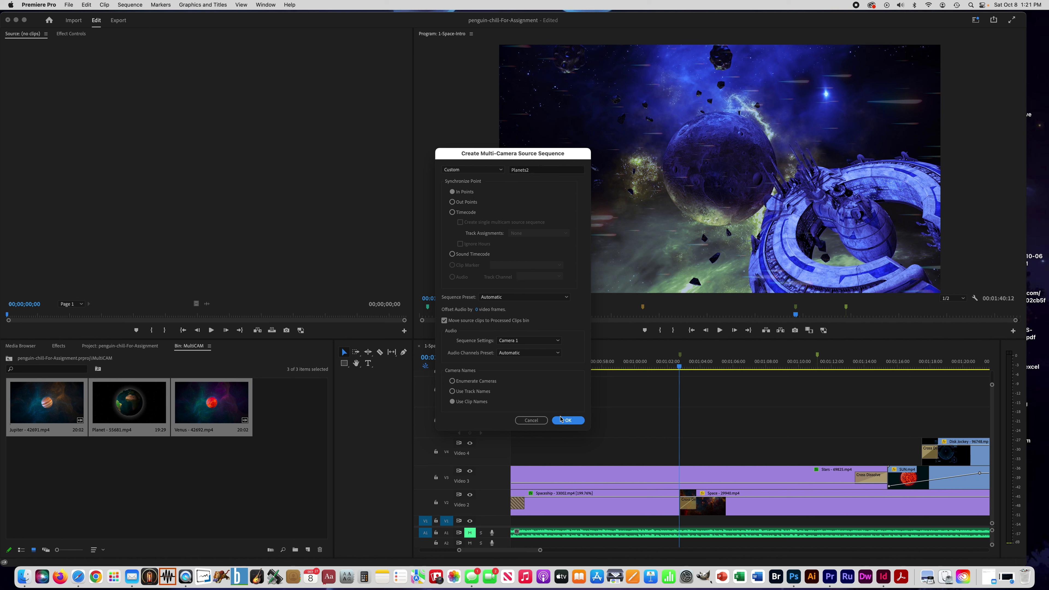
click(561, 419)
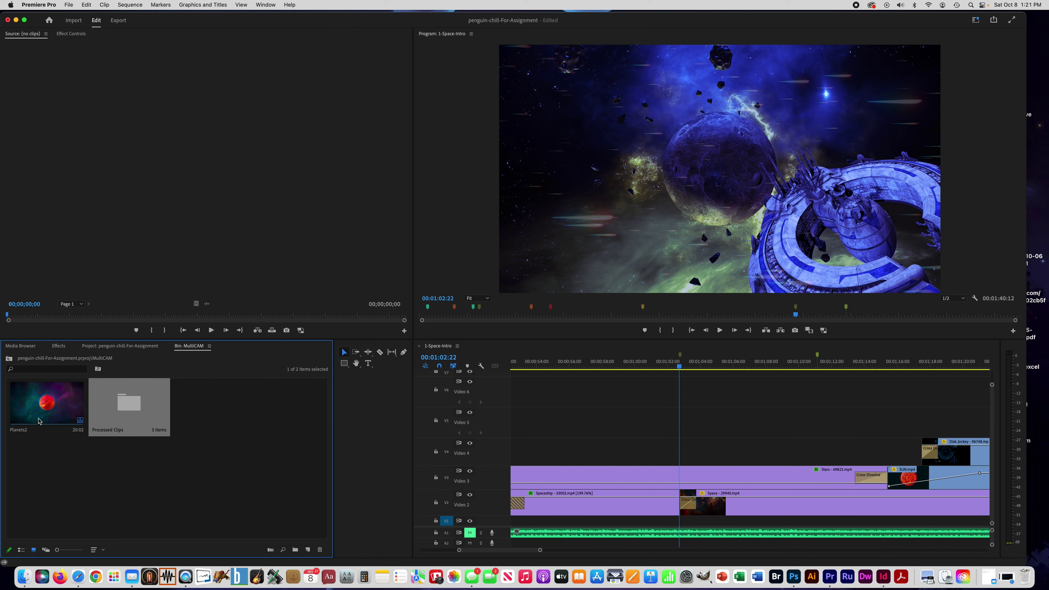
- Place the Jupiter, Planet and Venus clips from the Processed Clips bin on Video 6, starting at the playhead
double_click(134, 407)
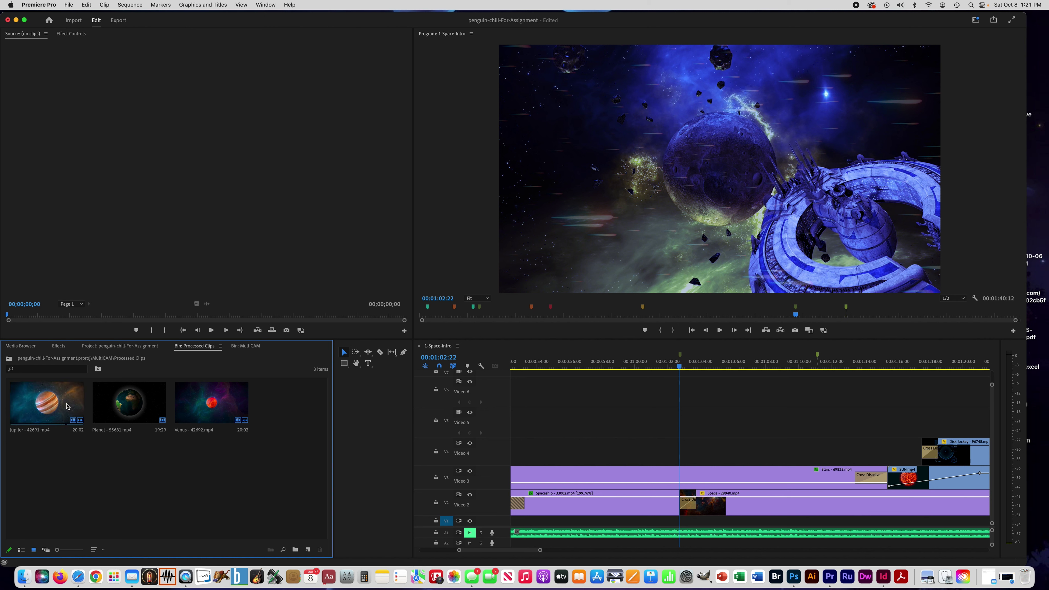
click(59, 409)
shift+click(126, 404)
shift+click(191, 401)
drag(191, 401, 679, 393)
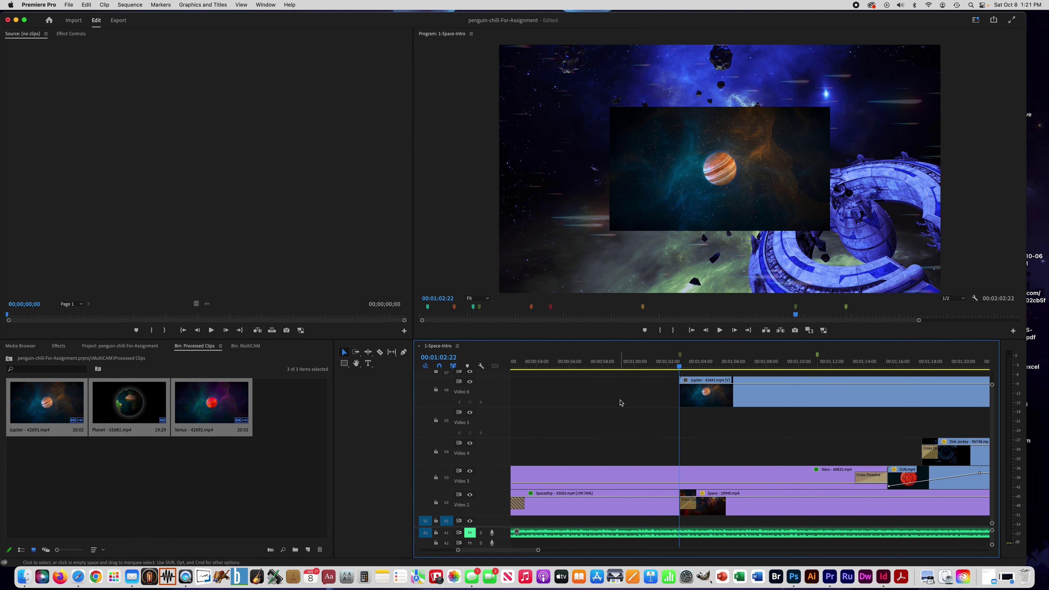
- Move the Planet clip to Video 7 directly above the start of the Jupiter clip and expand the Video 7 track
scroll(620, 402, right, 5)
scroll(693, 409, left, 2)
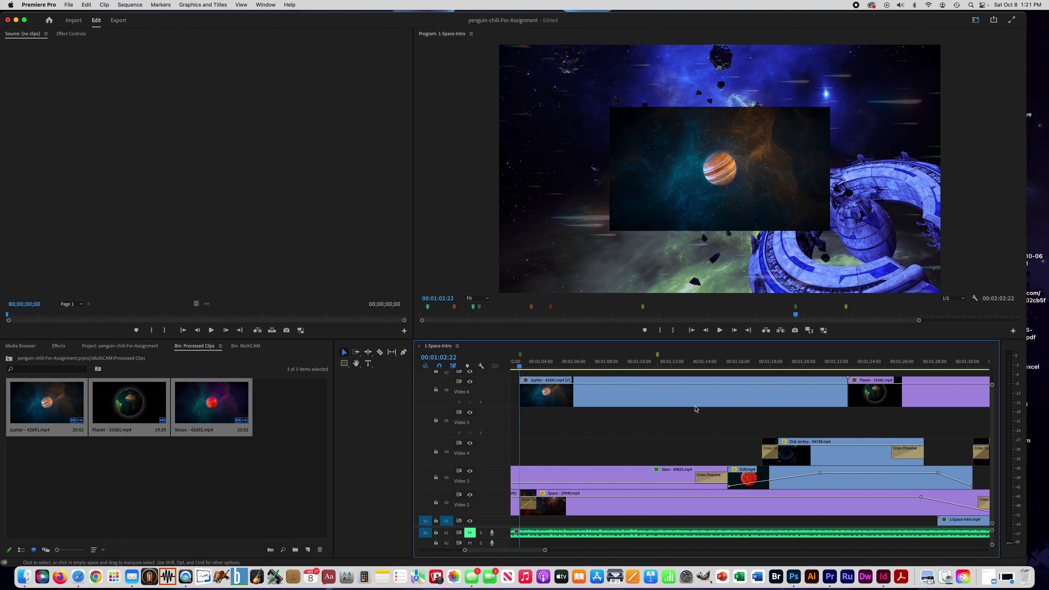
click(806, 418)
click(947, 392)
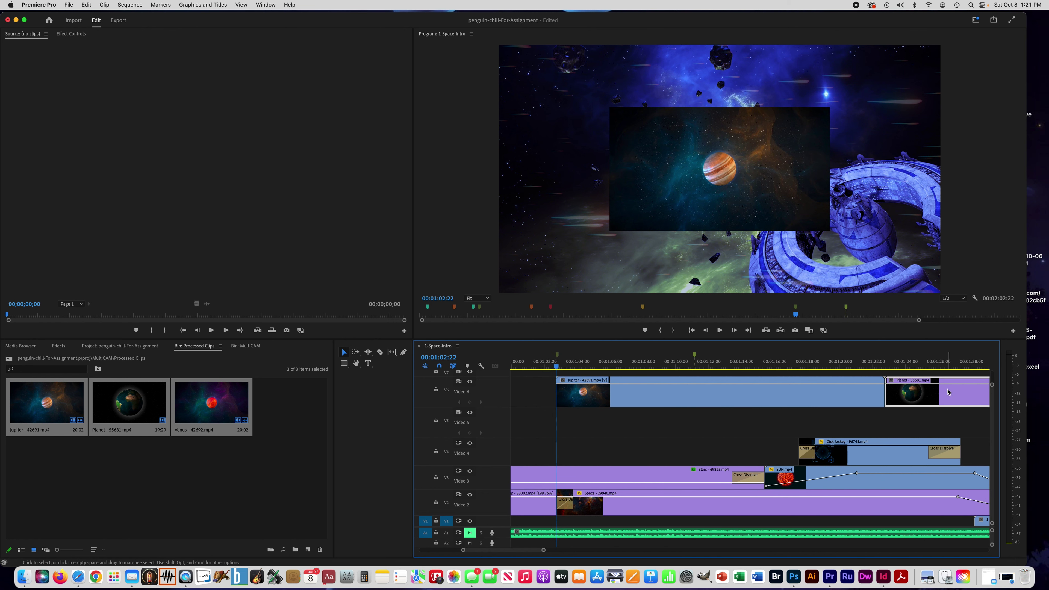
scroll(817, 408, up, 1)
drag(946, 405, 615, 386)
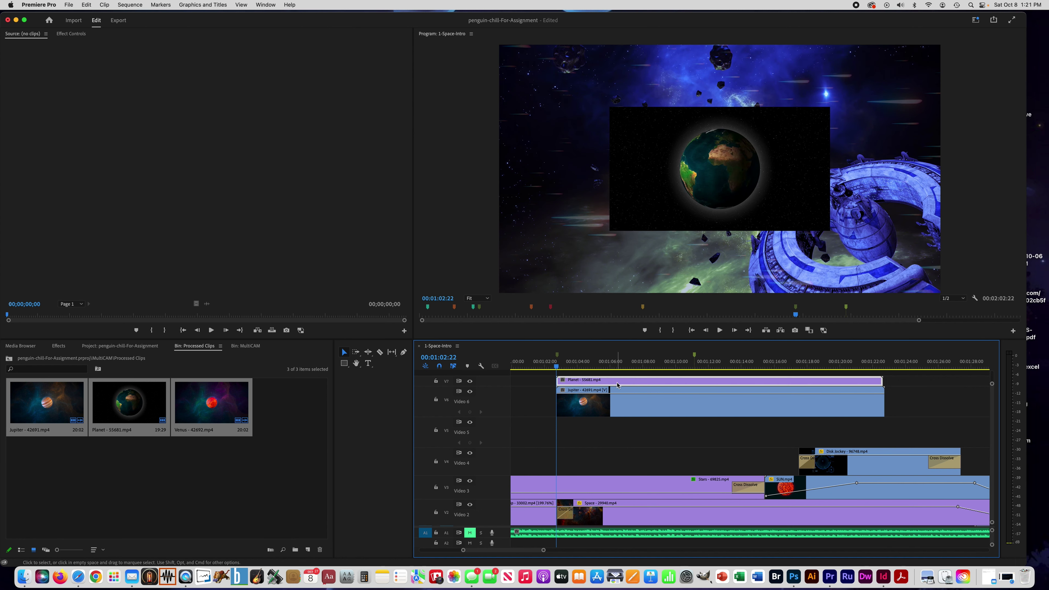
double_click(496, 384)
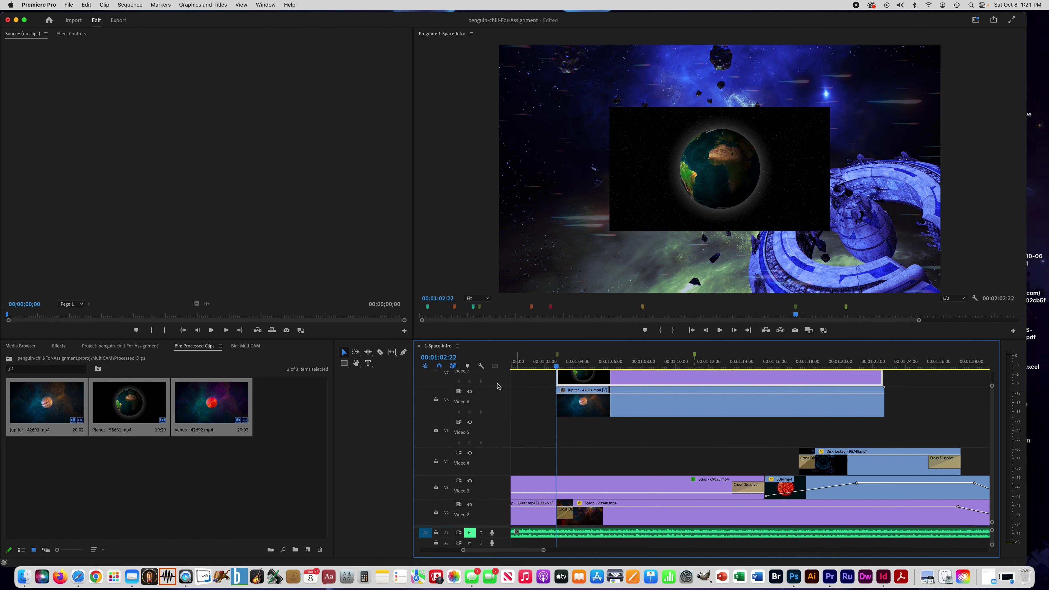
scroll(498, 386, up, 1)
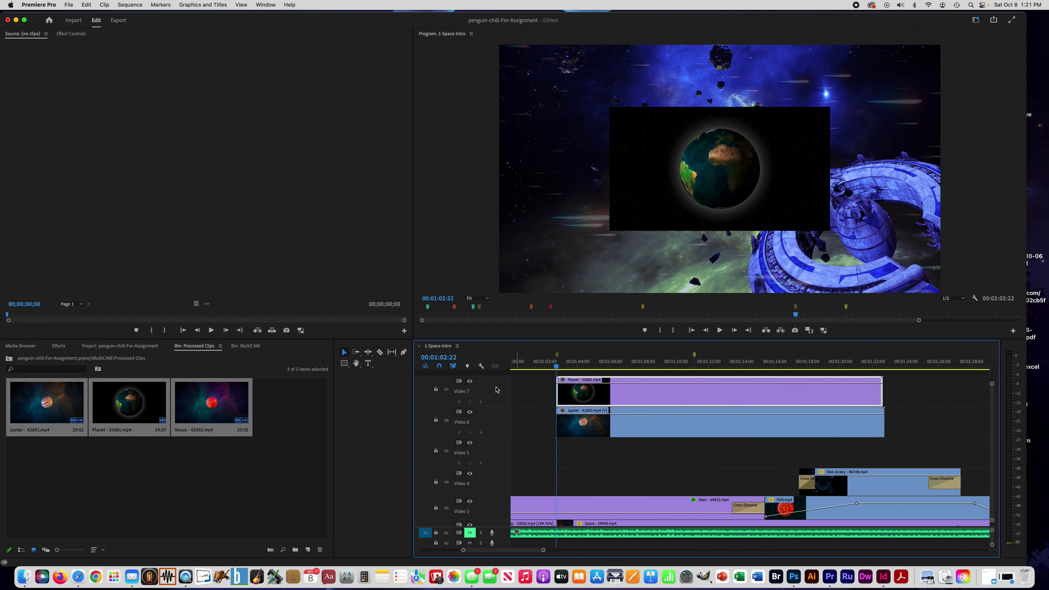
right_click(497, 390)
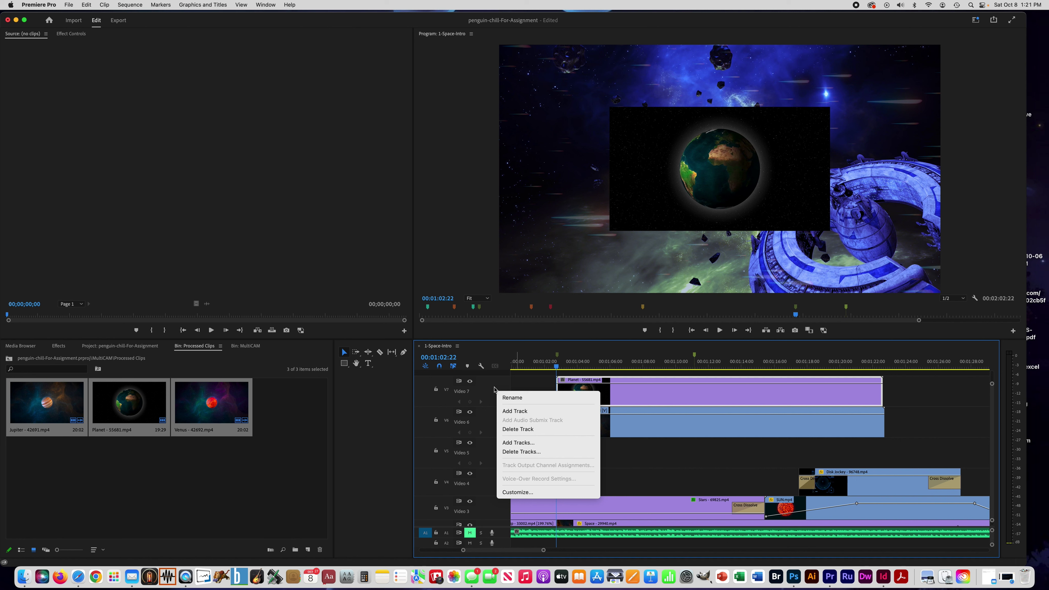
click(492, 386)
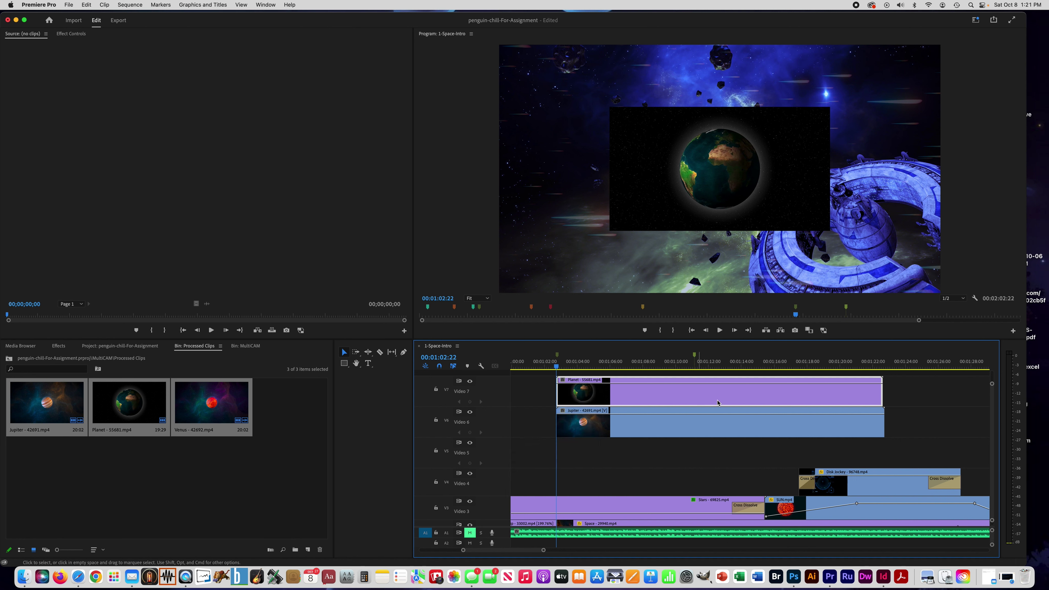
- Move the Venus clip to Video 5 so that it starts in line with the Jupiter and Planet clips
scroll(818, 403, right, 3)
scroll(821, 404, right, 6)
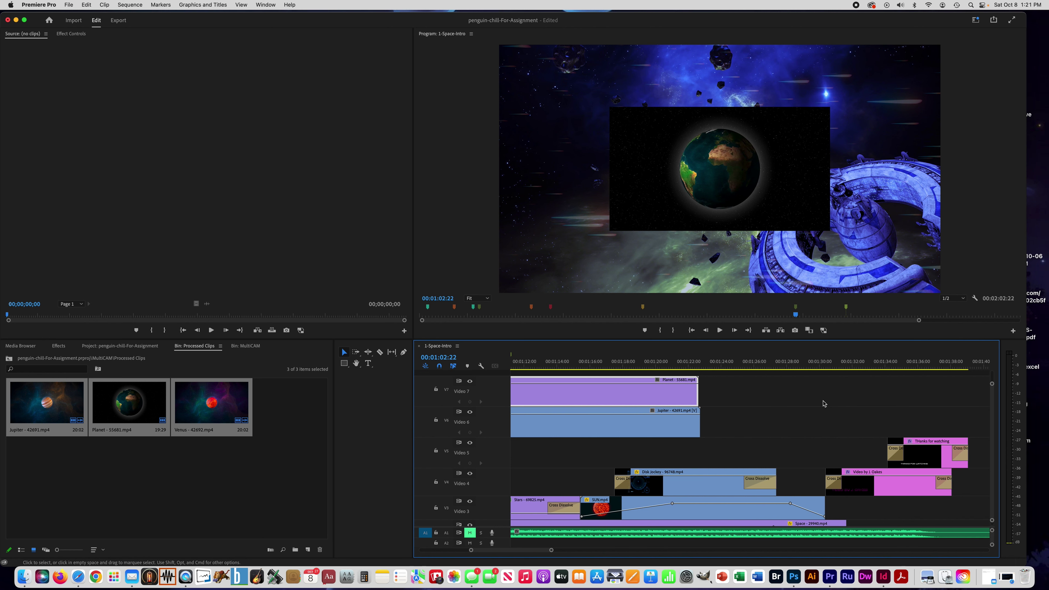
drag(984, 441, 545, 452)
scroll(638, 423, left, 4)
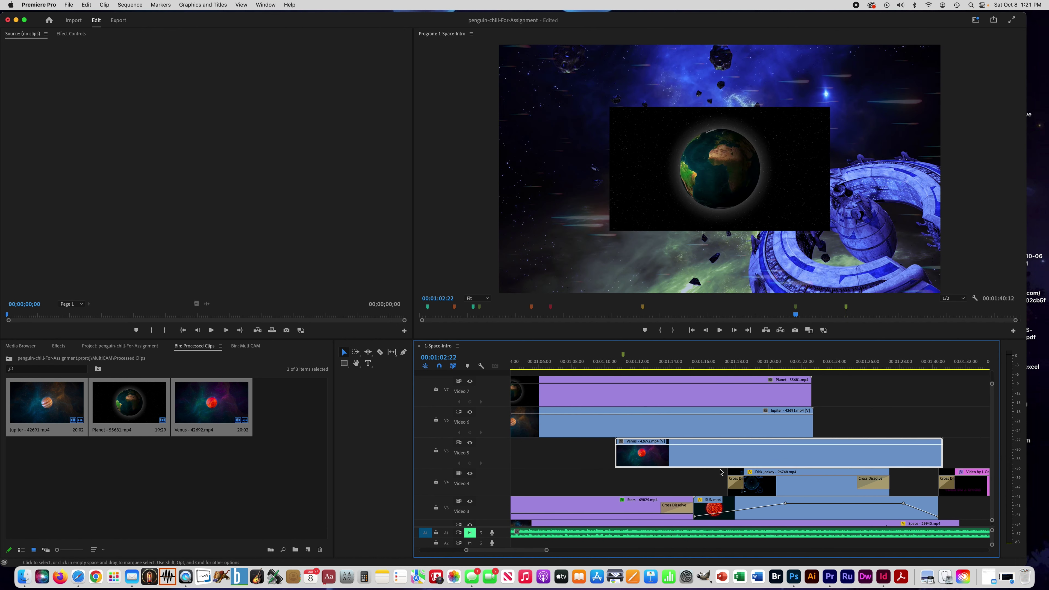
scroll(799, 450, left, 4)
drag(798, 450, 681, 456)
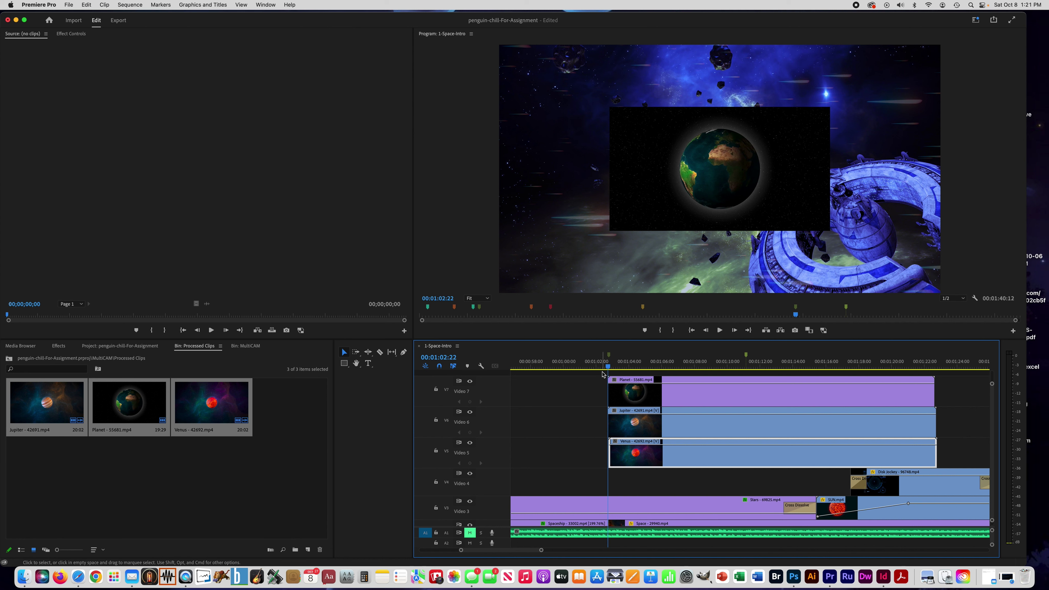
- Trim the ends of the Planet, Jupiter and Venus clips back to the second new marker at 00:01:11:05
drag(608, 367, 746, 364)
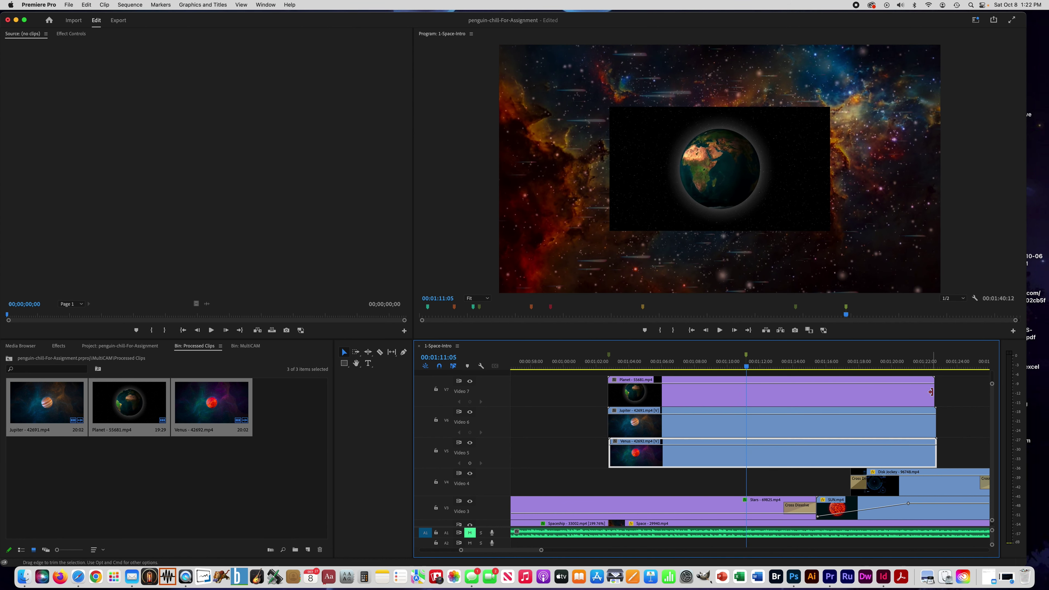
drag(931, 392, 745, 393)
drag(935, 424, 745, 421)
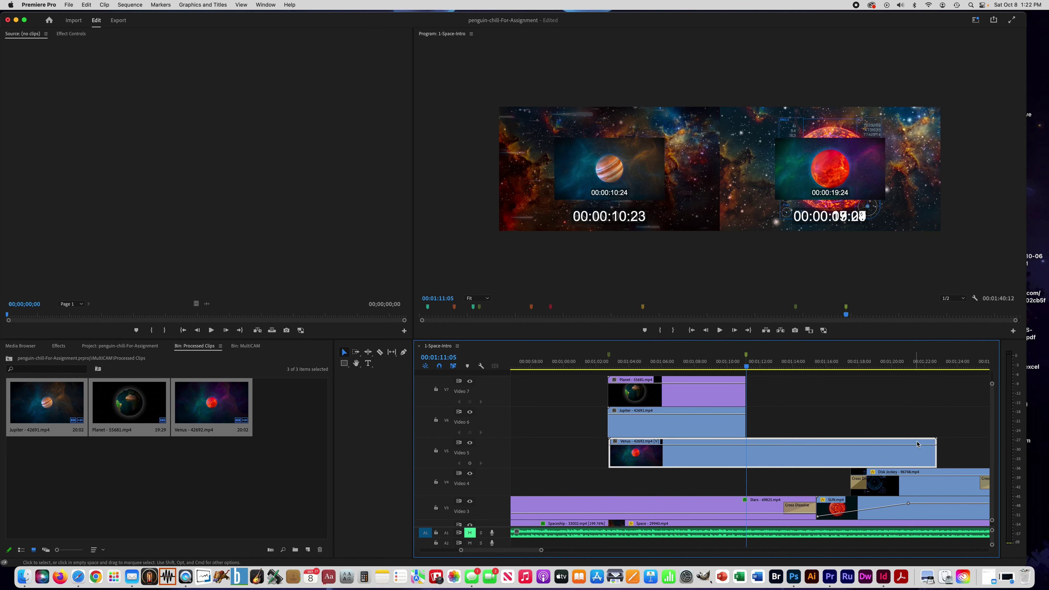
drag(935, 453, 746, 453)
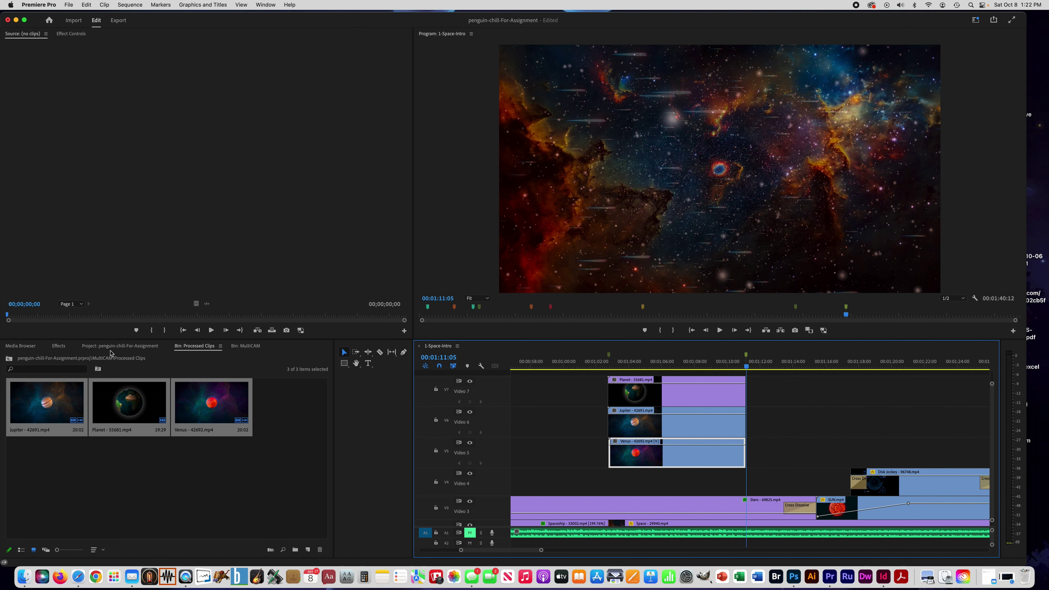
- Add Cross Dissolve transitions to the ends of the Planet, Jupiter and Venus clips and to the start of the Planet clip
click(57, 347)
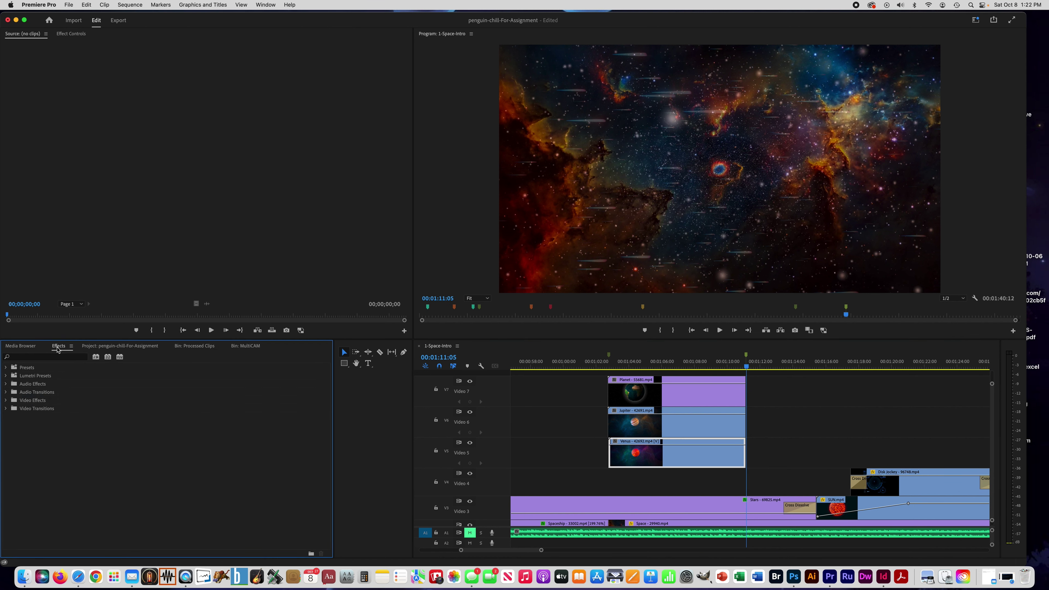
click(5, 409)
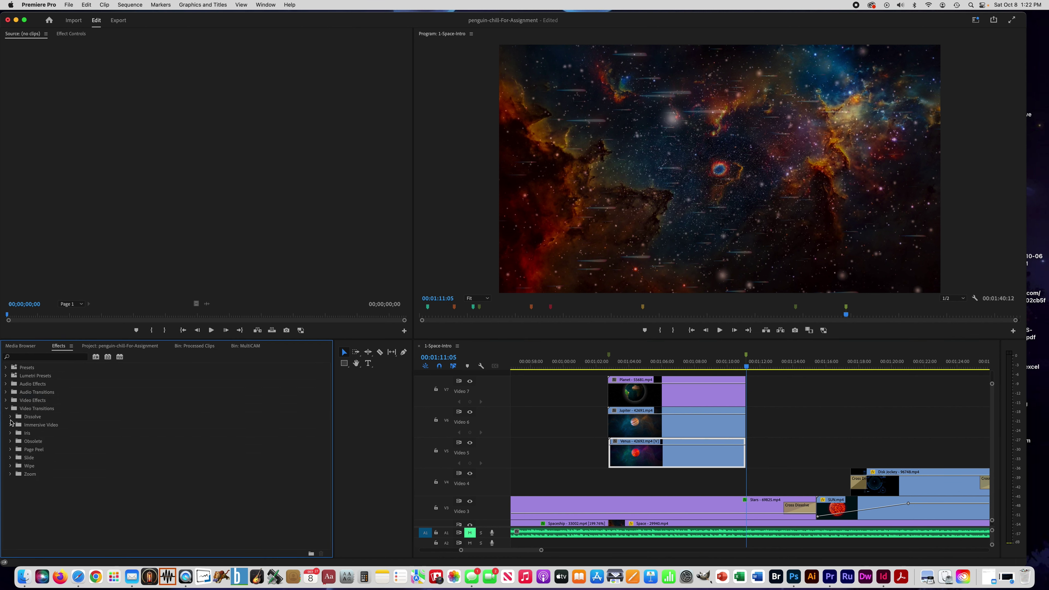
click(10, 418)
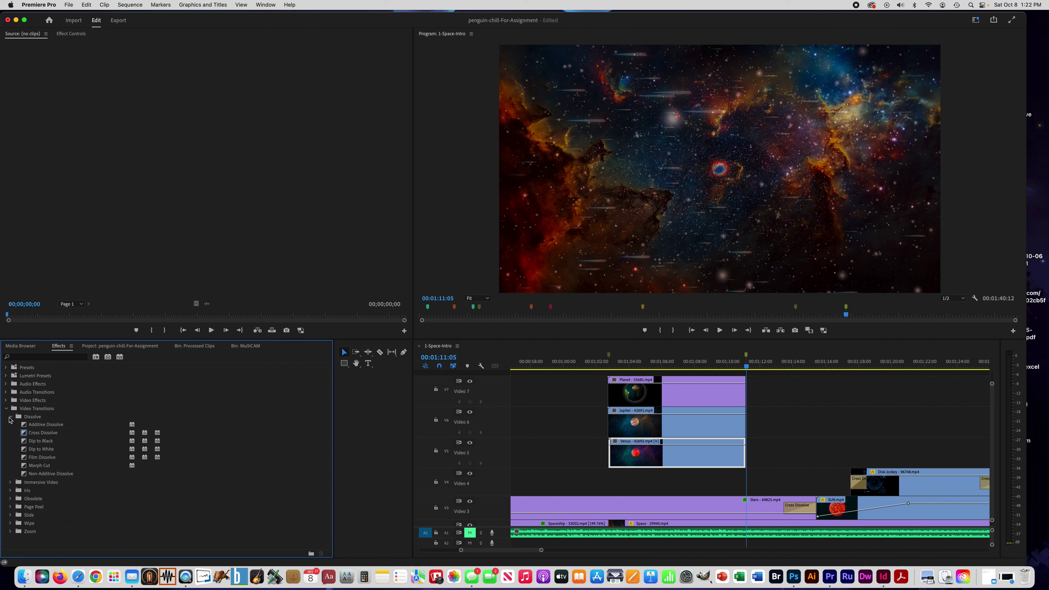
drag(40, 432, 741, 391)
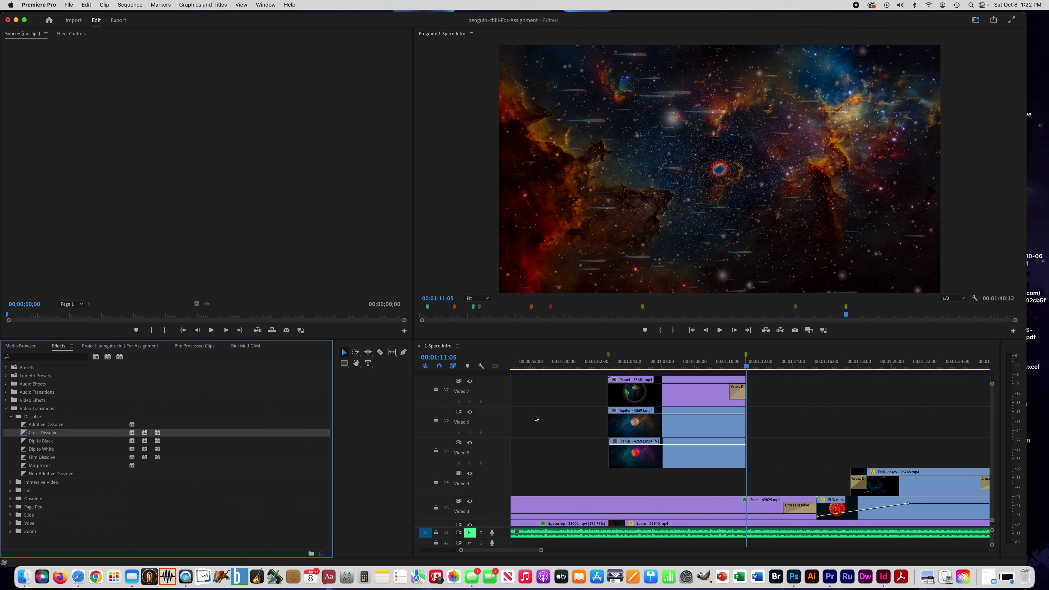
drag(49, 434, 741, 423)
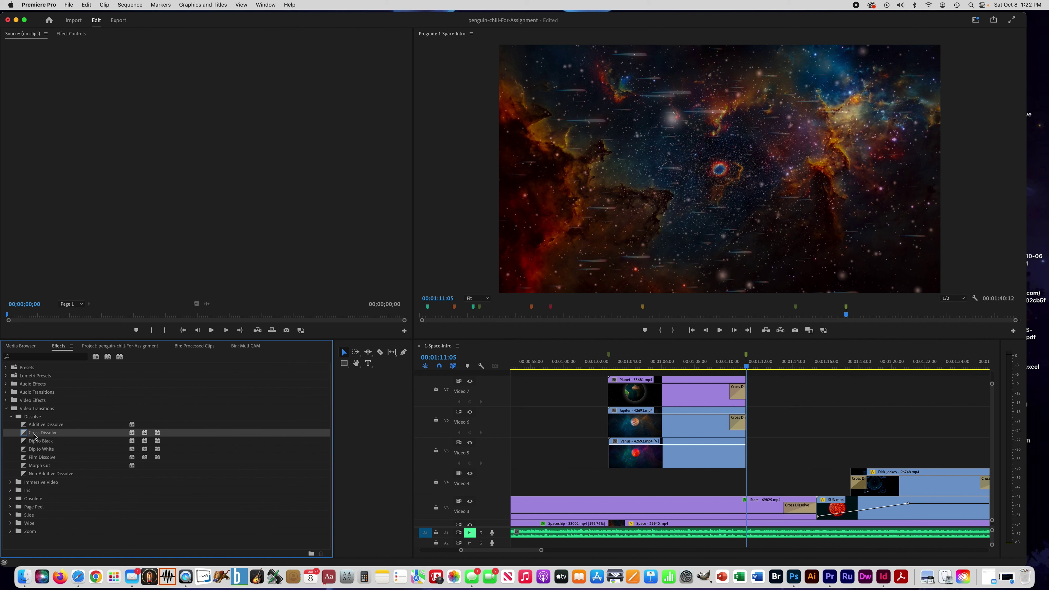
drag(35, 437, 742, 453)
drag(47, 432, 611, 393)
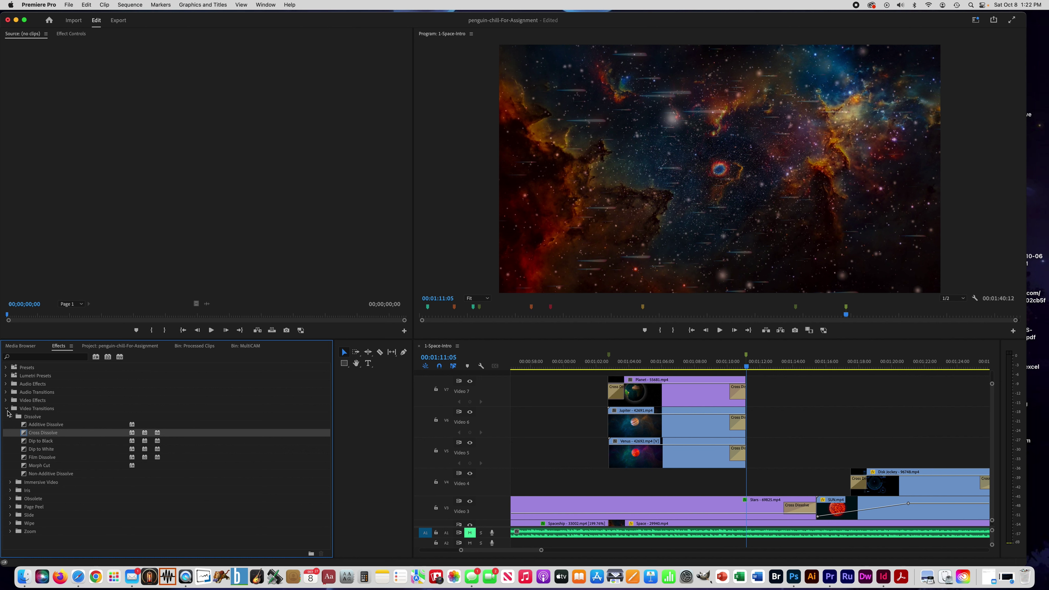
- Add Iris Box transitions to the starts of the Jupiter clip on Video 6 and the Venus clip on Video 5
click(7, 411)
click(7, 411)
click(9, 491)
drag(28, 501, 601, 434)
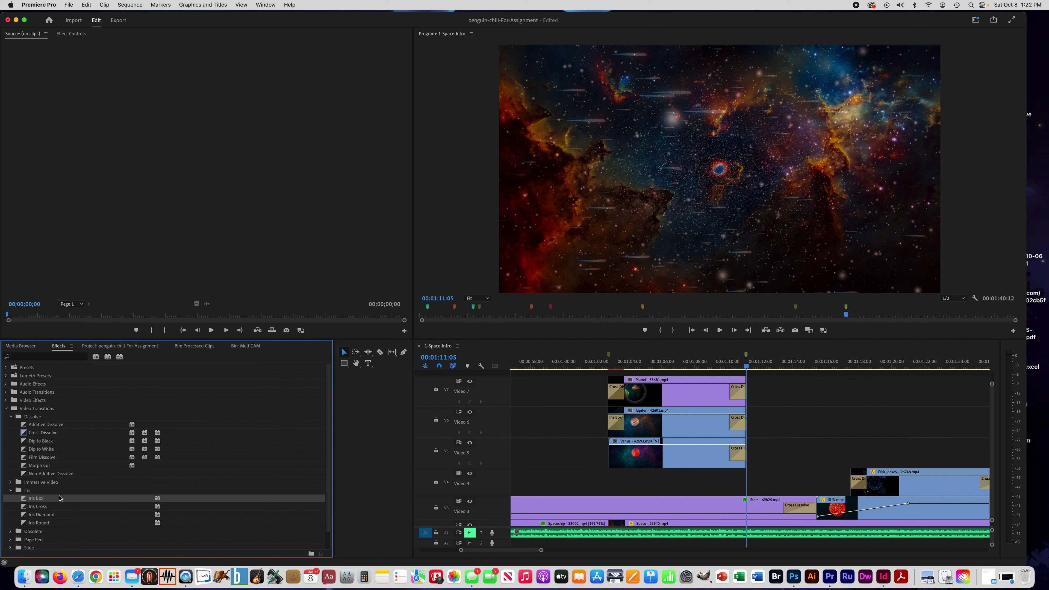
drag(34, 499, 614, 452)
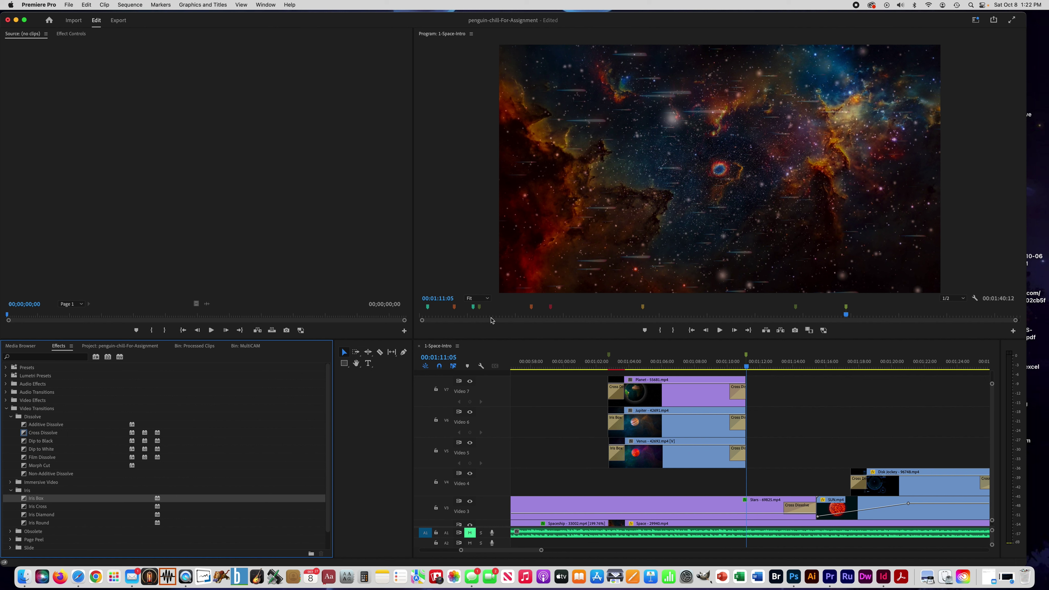
- Park the playhead at 00:01:07:05 and set the scale of the Planet clip on Video 7 to 65
drag(748, 369, 677, 369)
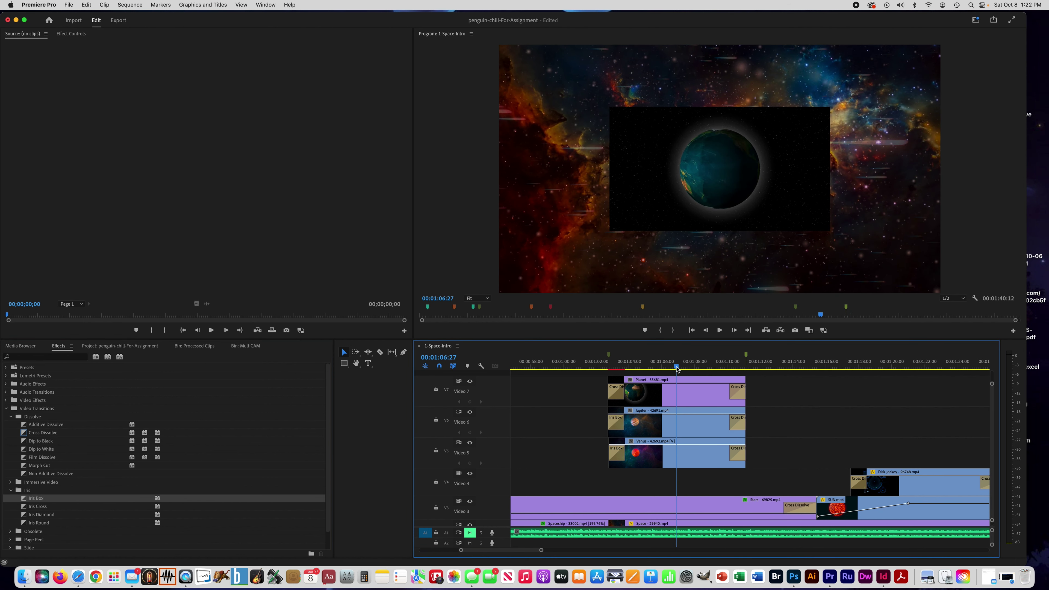
drag(674, 371, 678, 369)
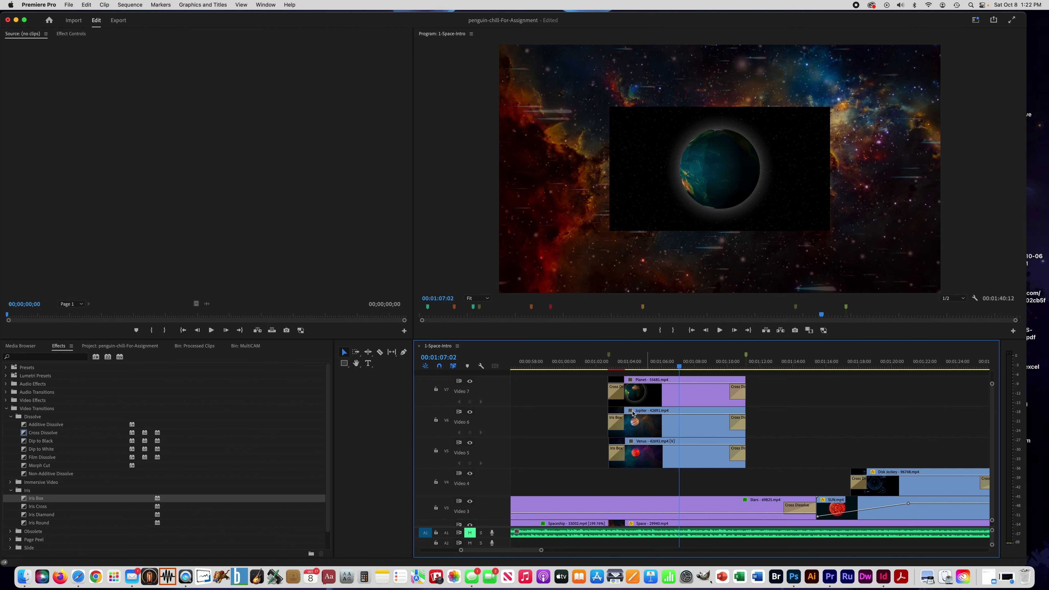
mouse_move(680, 371)
mouse_down()
mouse_move(614, 370)
mouse_move(680, 369)
mouse_up()
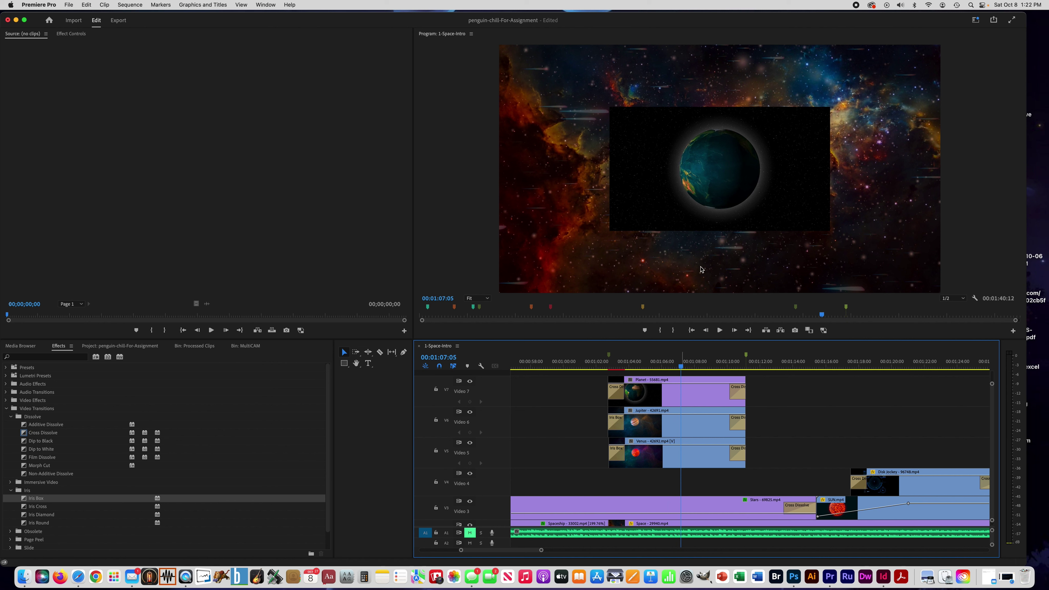
click(671, 394)
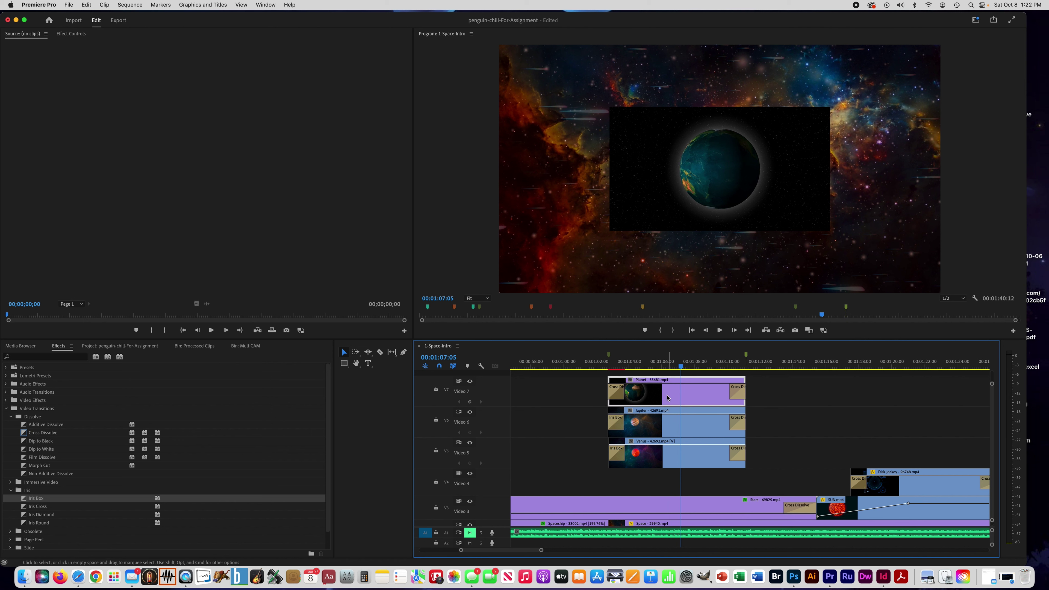
click(66, 35)
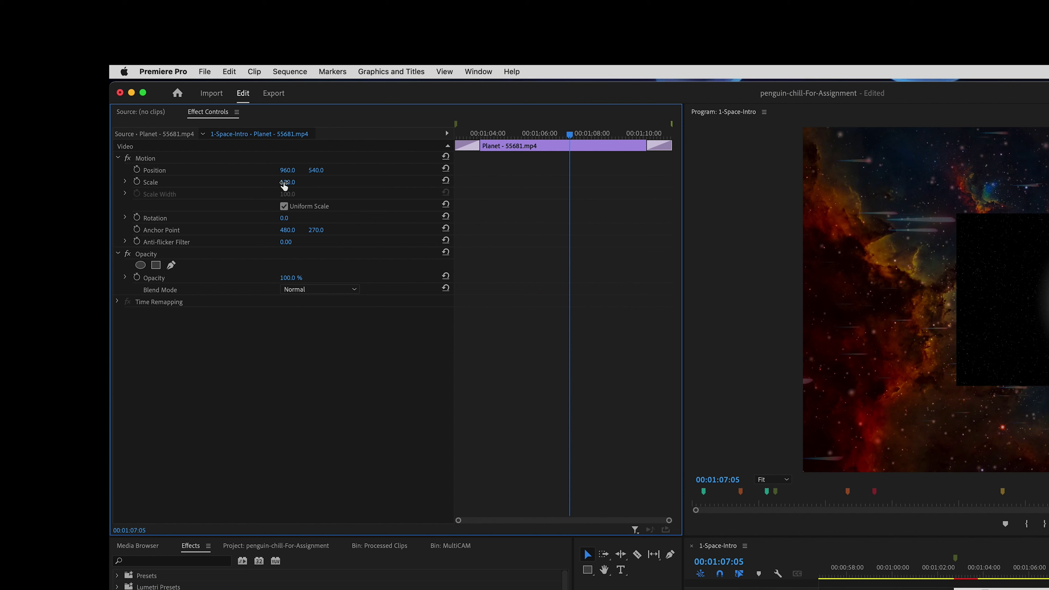
click(295, 179)
text(65)
key(Return)
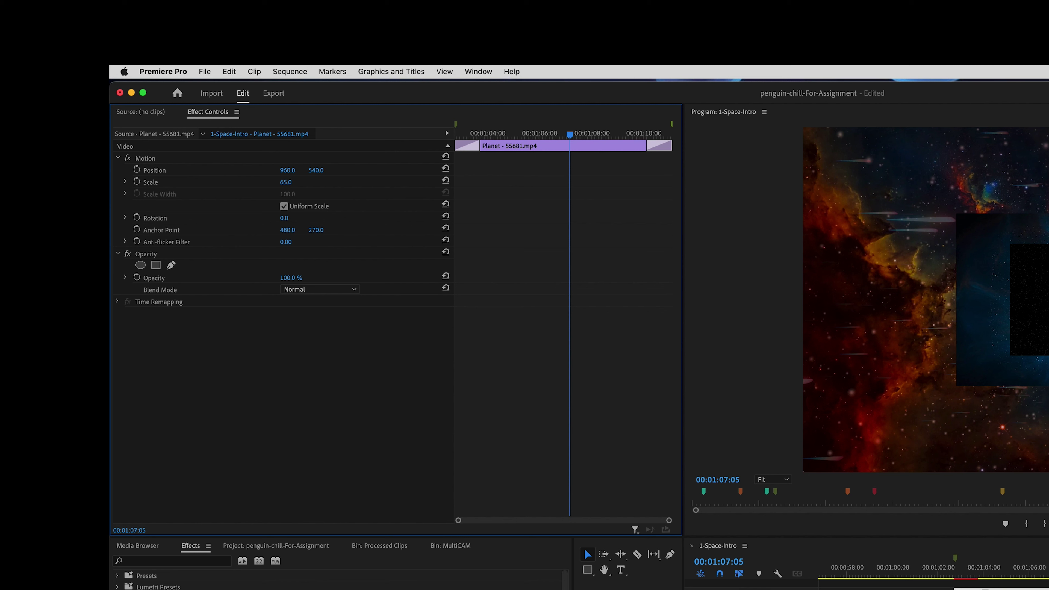
- Set the scale of both the Jupiter clip on Video 6 and the Venus clip on Video 5 to 65
click(1003, 589)
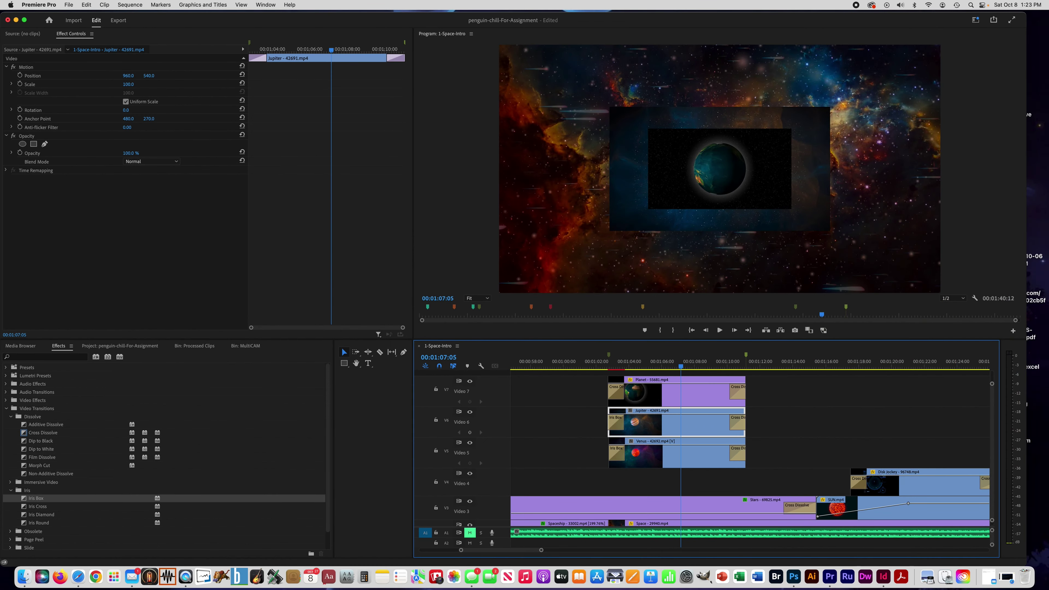
click(134, 83)
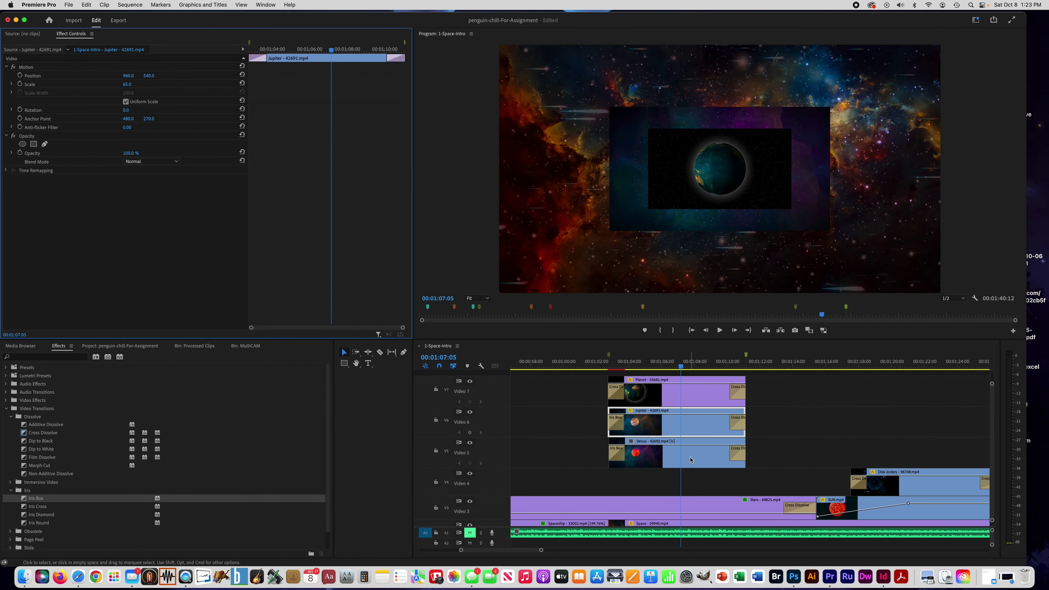
click(696, 462)
click(134, 83)
text(65)
key(Return)
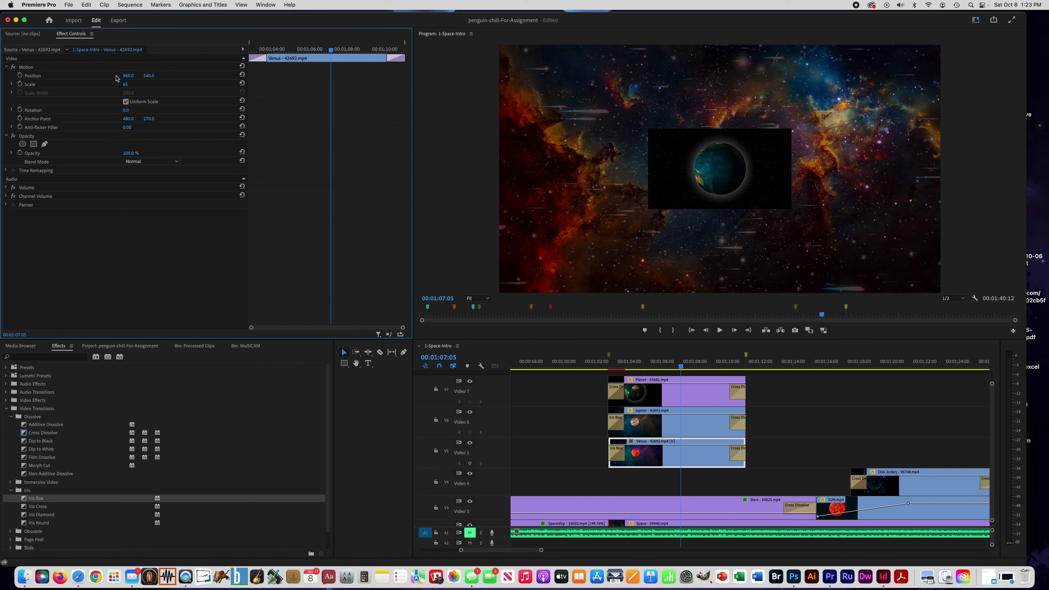